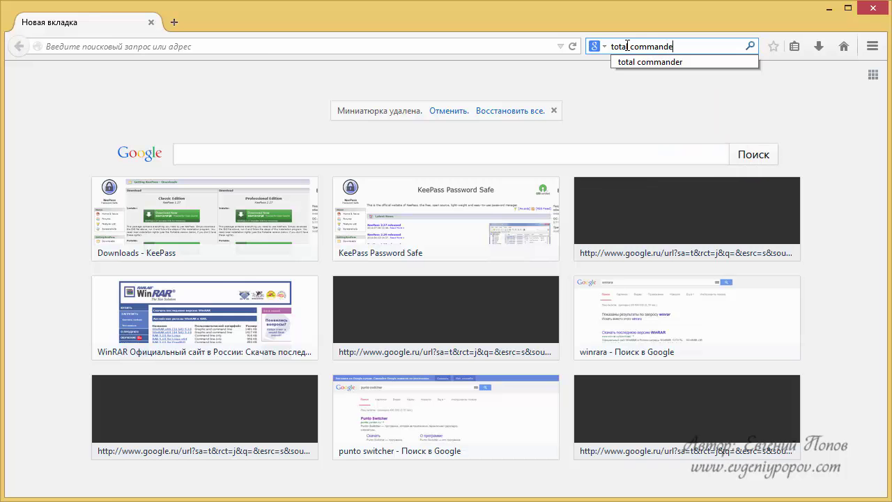
# - Search the web for total commander and open the Total Commander download page on wincmd.ru
pyautogui.write('r')
pyautogui.press('Return')
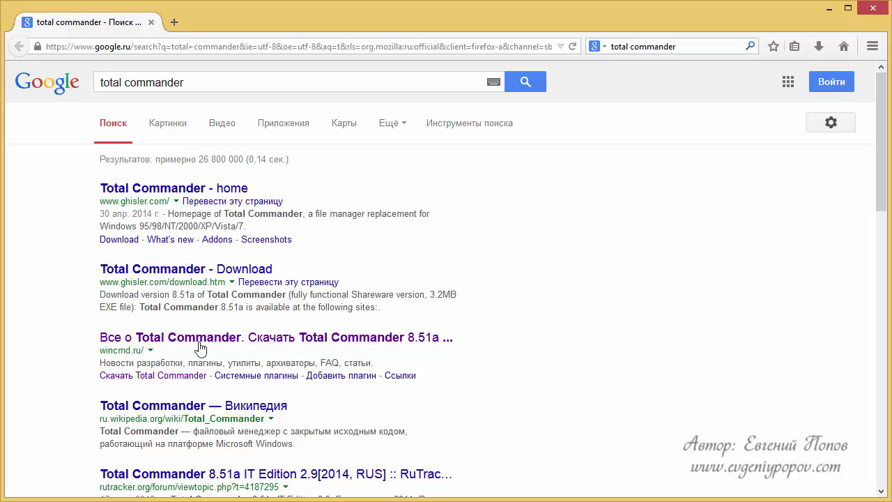
pyautogui.click(136, 343)
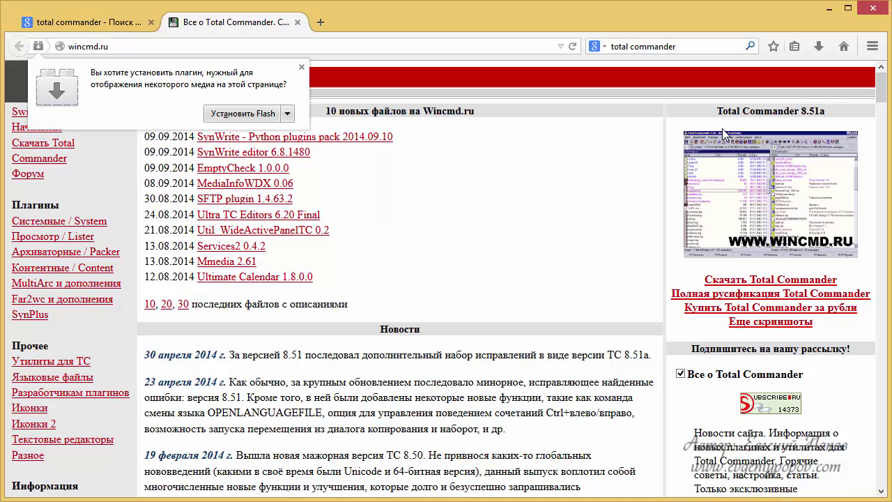
pyautogui.click(765, 283)
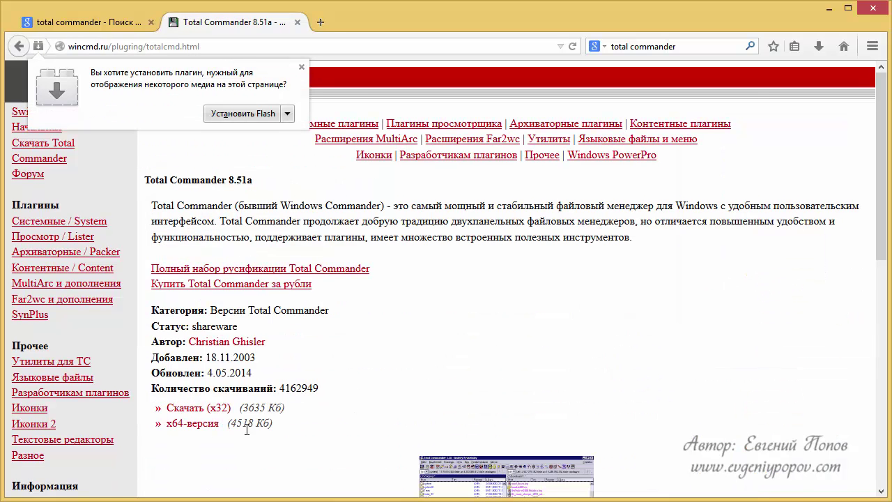
# - Download the x64 version of Total Commander 8.51a and run the saved installer tcm851ax64.exe
pyautogui.click(185, 425)
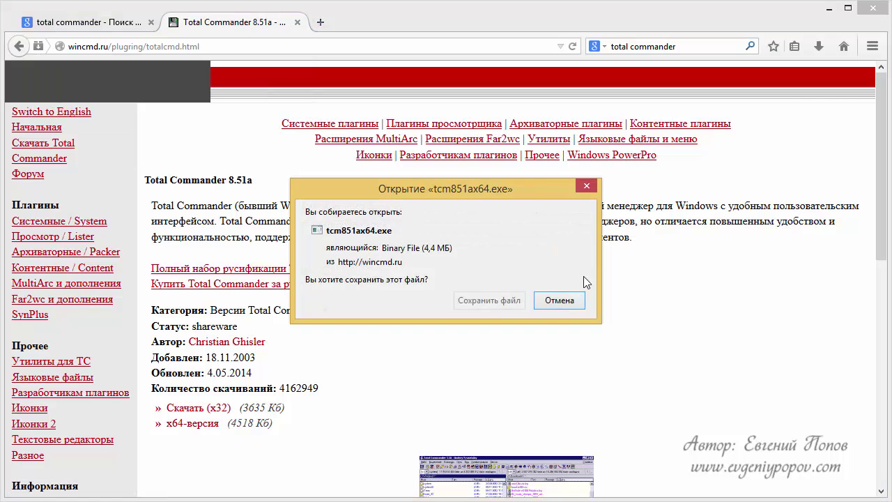
pyautogui.click(503, 300)
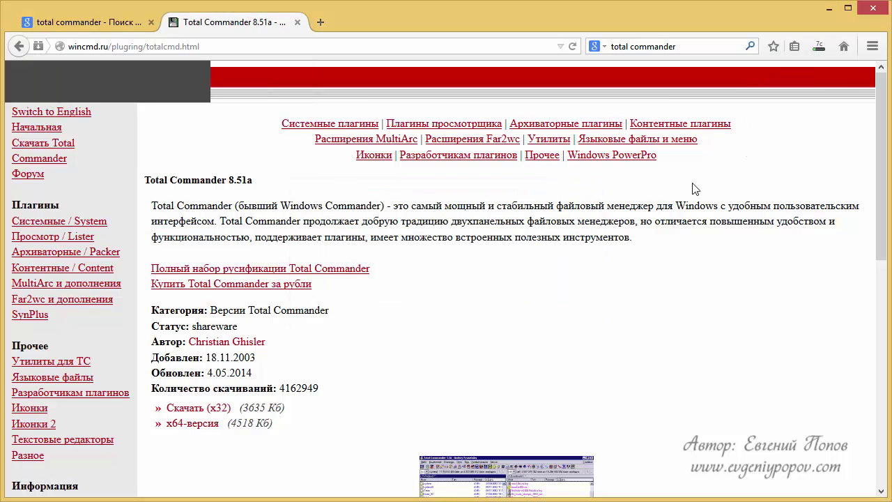
pyautogui.click(819, 46)
pyautogui.click(648, 97)
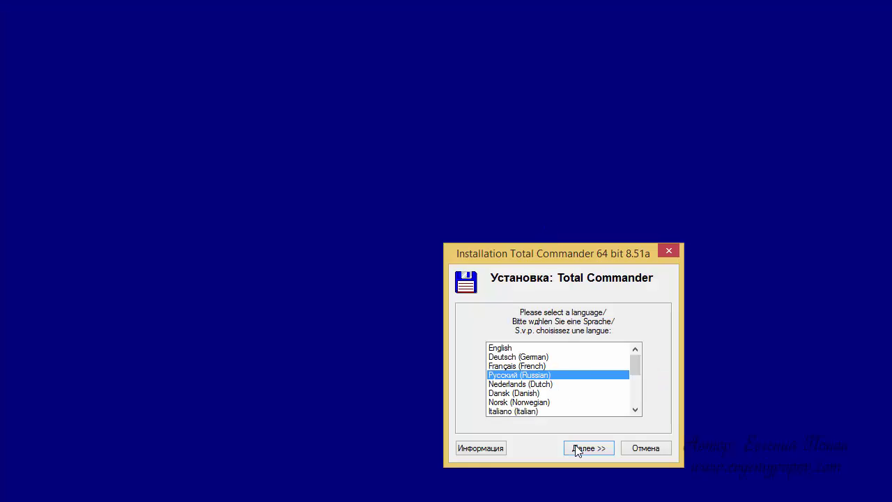
# - Accept Russian with all other languages included and set the installation directory to C:\Program Files\totalcmd
pyautogui.click(575, 449)
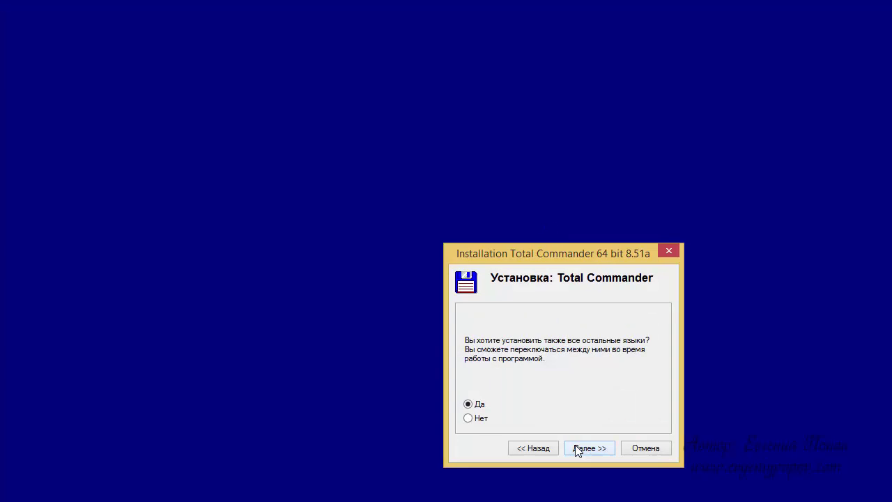
pyautogui.click(589, 450)
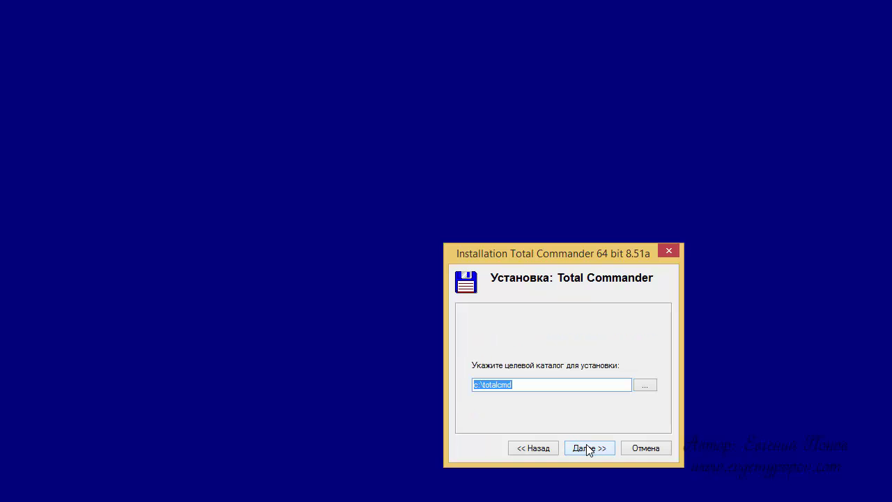
pyautogui.click(645, 385)
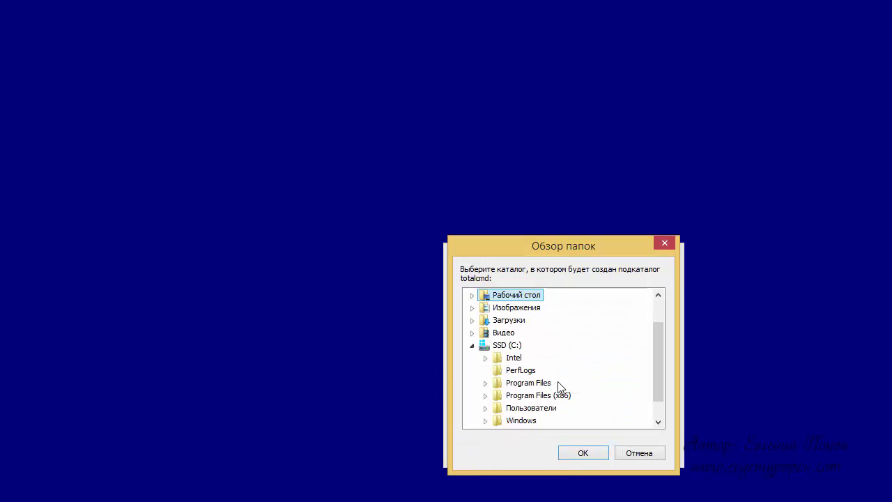
pyautogui.moveTo(550, 256); pyautogui.dragTo(524, 151)
pyautogui.click(516, 291)
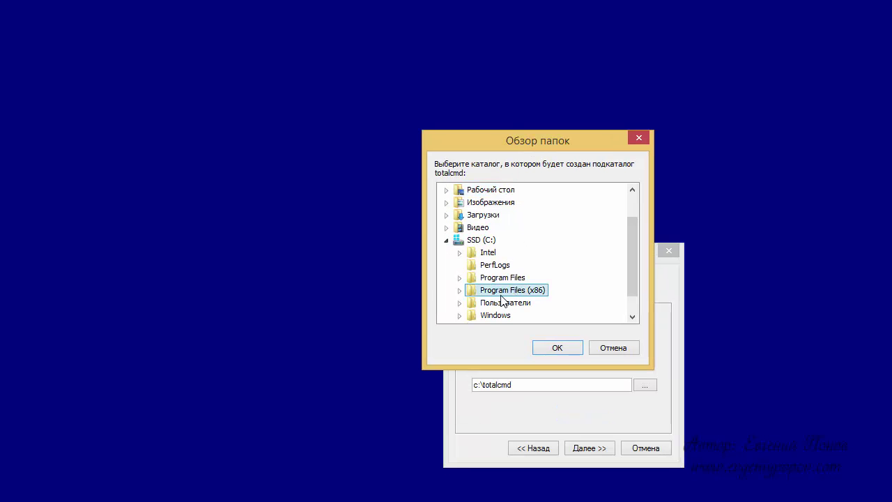
pyautogui.click(500, 279)
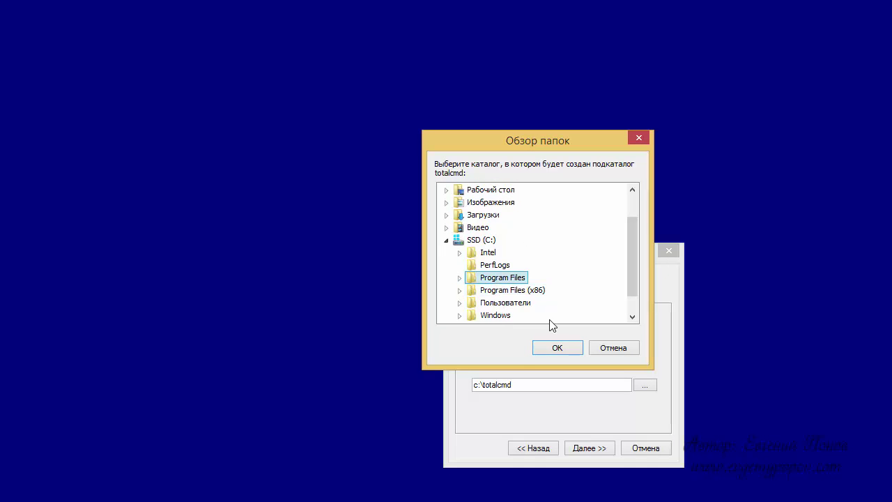
pyautogui.click(557, 347)
pyautogui.click(536, 385)
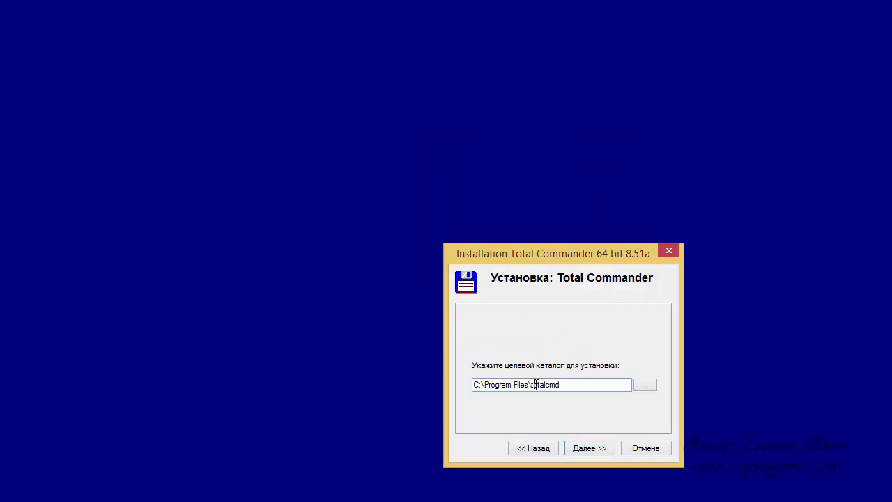
pyautogui.doubleClick(536, 385)
pyautogui.click(591, 448)
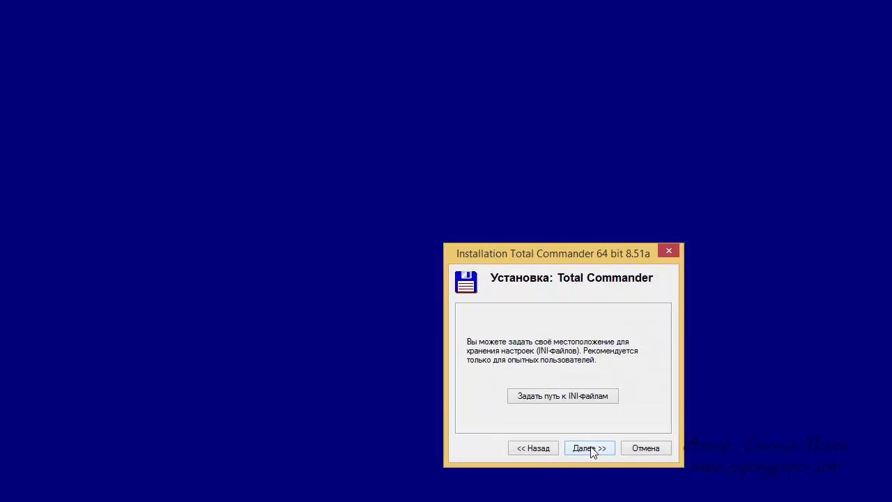
# - Complete the installation with the default INI location and with Start menu and desktop shortcuts for the current user
pyautogui.moveTo(576, 258); pyautogui.dragTo(554, 132)
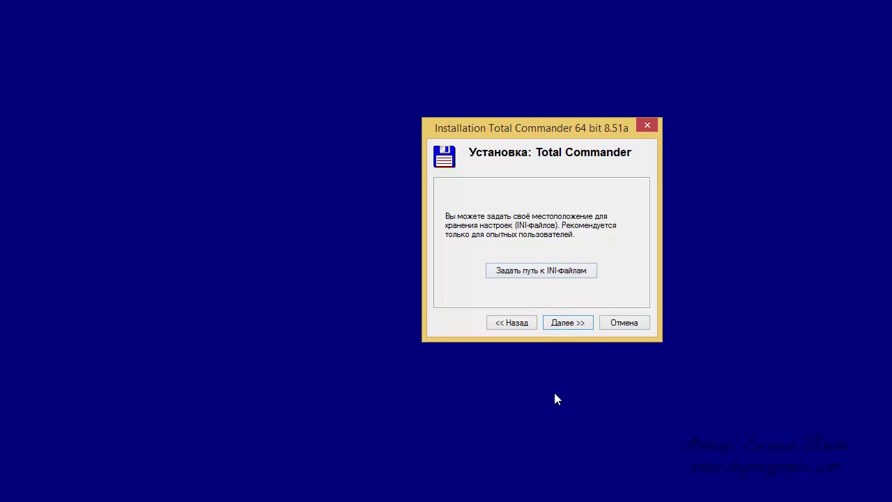
pyautogui.click(564, 322)
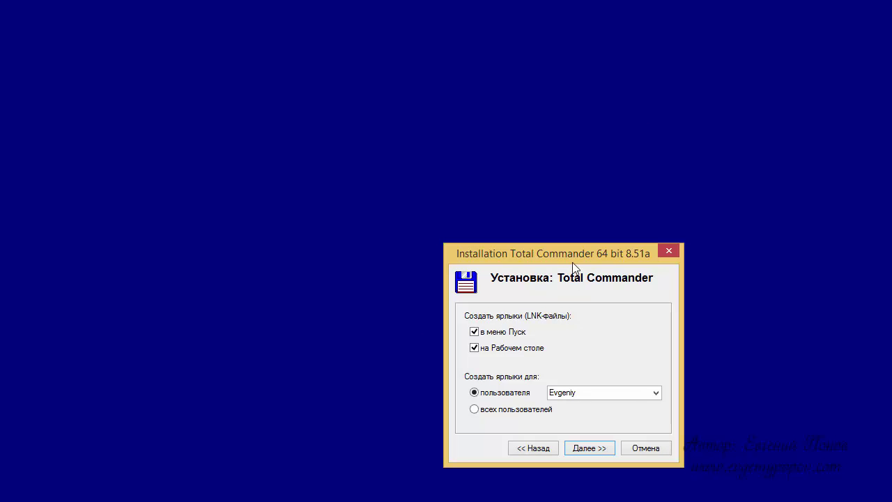
pyautogui.moveTo(572, 262); pyautogui.dragTo(502, 90)
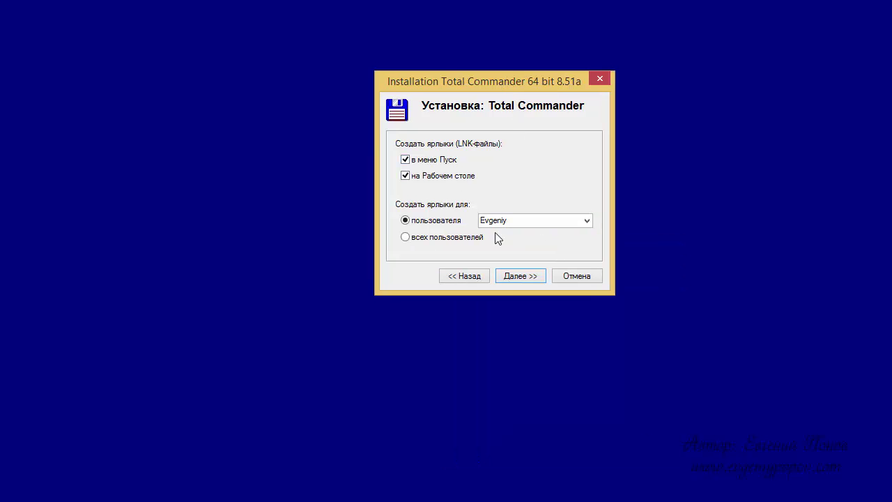
pyautogui.click(516, 279)
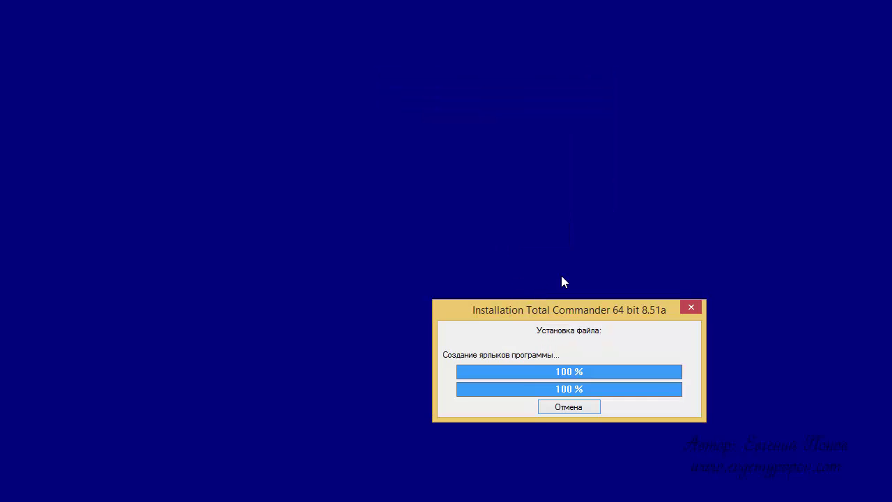
pyautogui.click(639, 412)
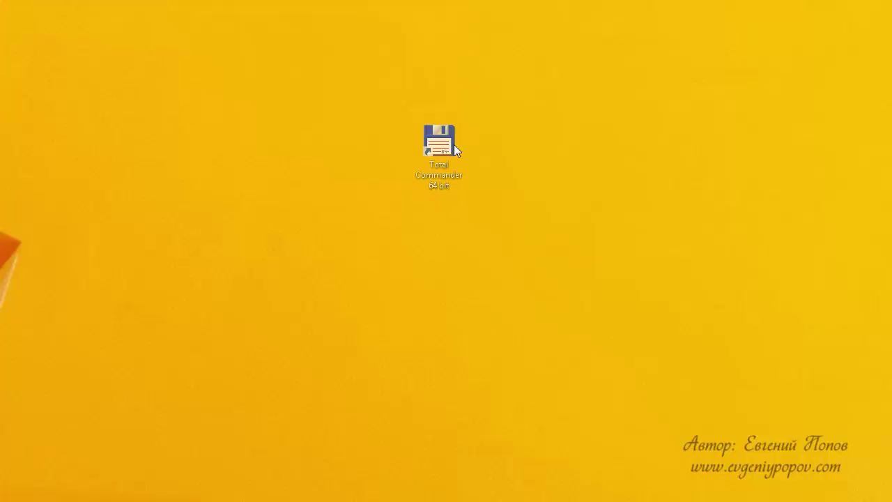
# - Pin the Total Commander desktop shortcut to the taskbar and delete it from the desktop
pyautogui.rightClick(457, 106)
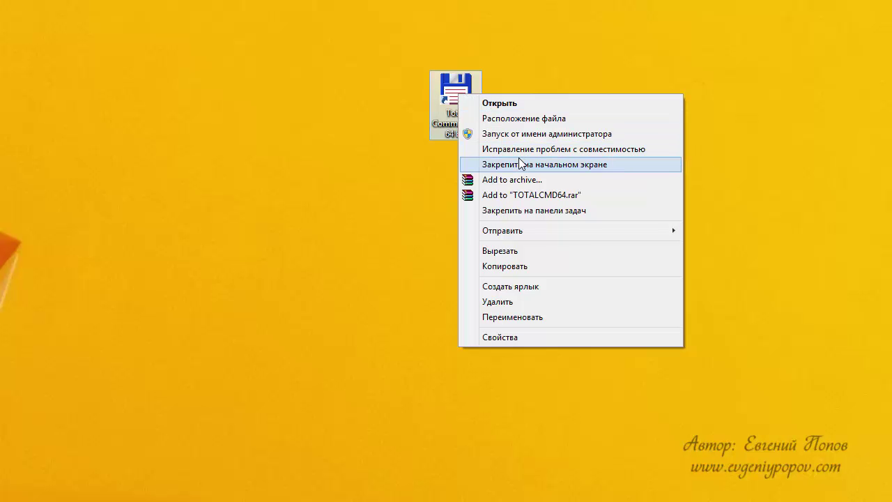
pyautogui.click(557, 212)
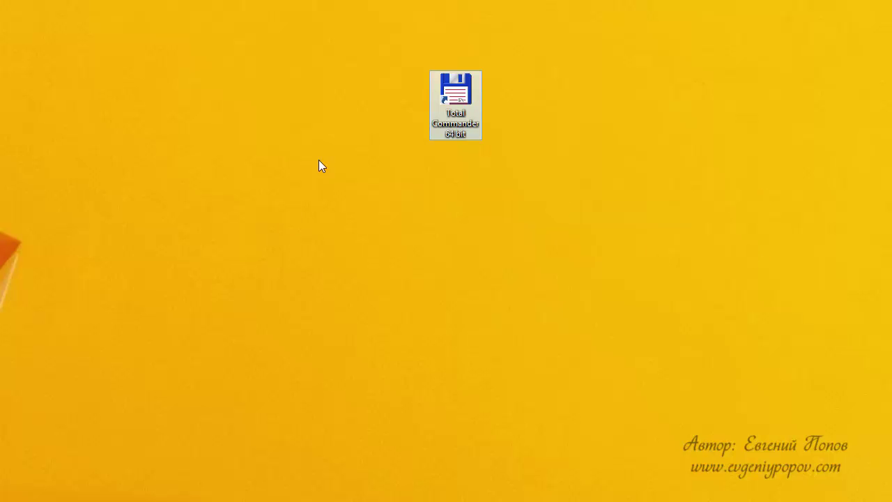
pyautogui.moveTo(452, 107); pyautogui.dragTo(29, 2)
pyautogui.press('Delete')
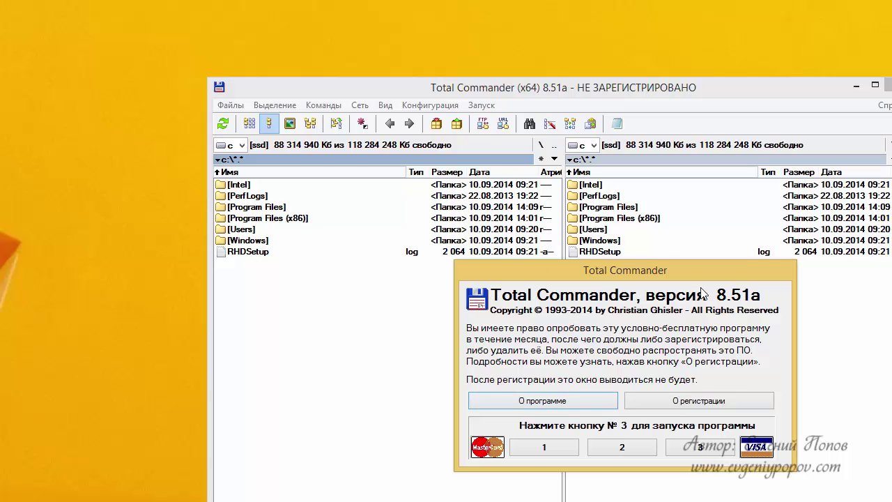
# - Pass the shareware notice with number 3 and enable drive buttons as two bars above the file panels
pyautogui.click(699, 448)
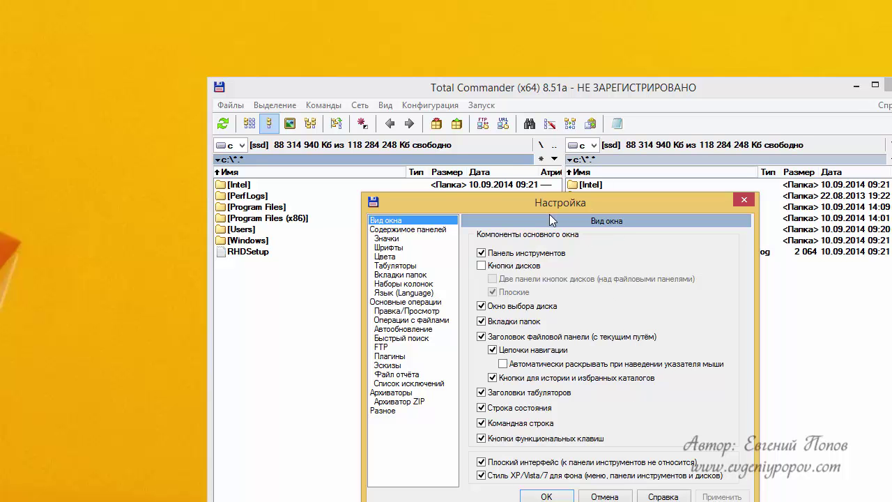
pyautogui.click(482, 266)
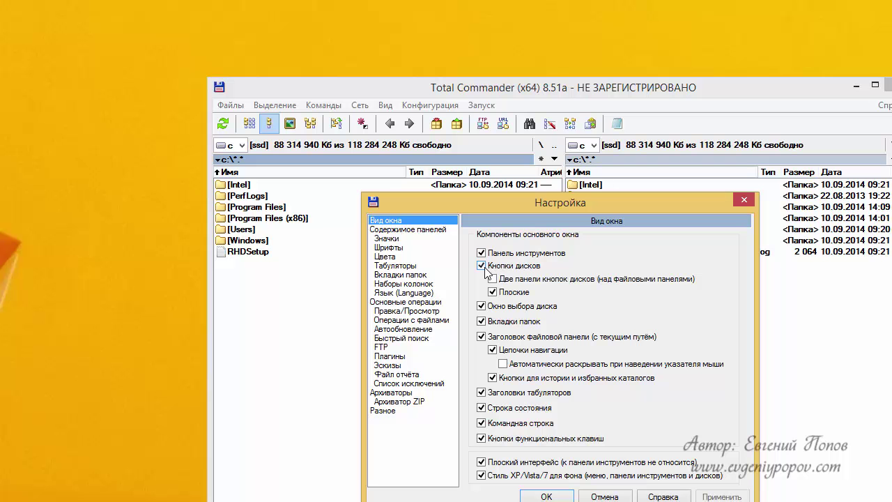
pyautogui.click(538, 280)
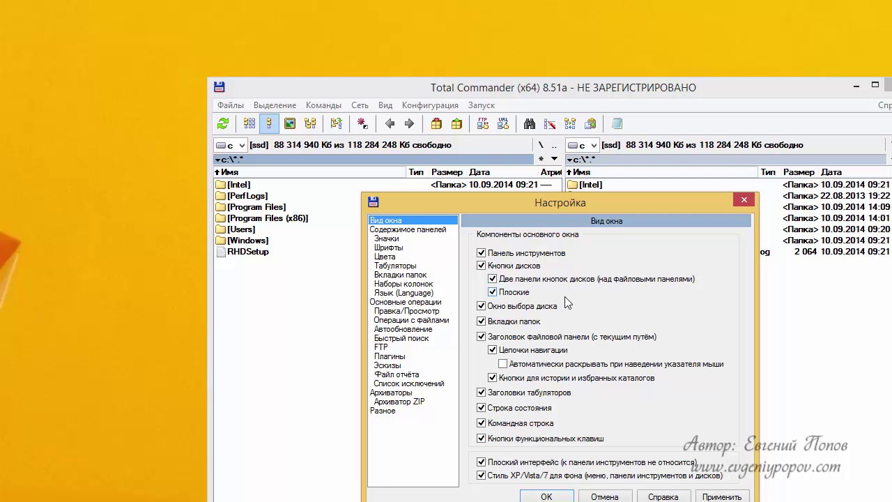
# - In the panel content settings, show [..] in drive root directories and turn off square brackets around folder names
pyautogui.click(418, 230)
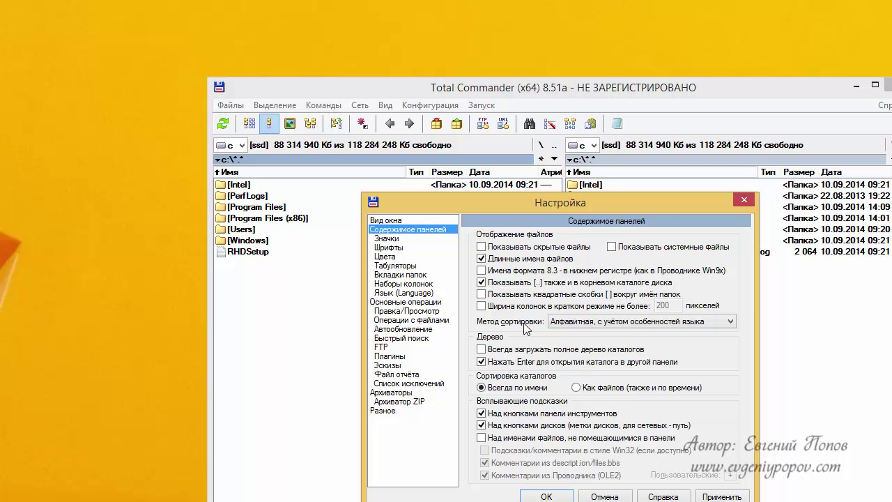
pyautogui.click(391, 239)
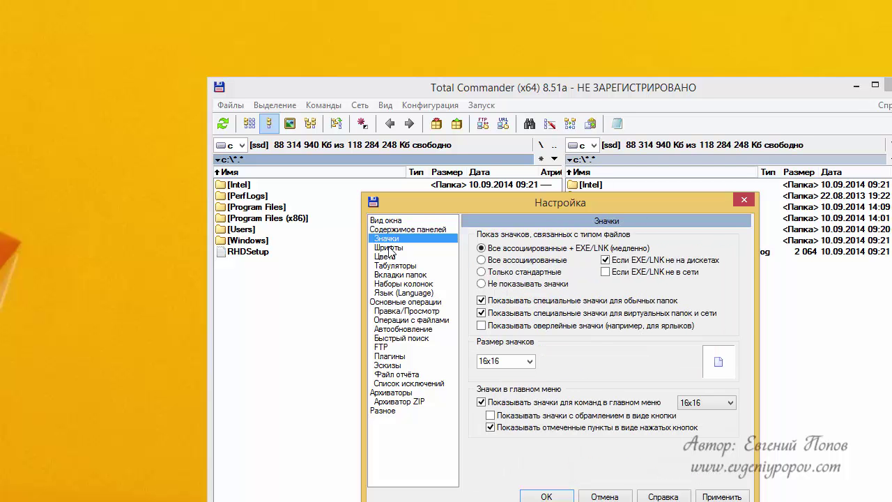
# - Set the file panel and main window fonts to regular (обычный) Microsoft Sans Serif 8 and apply the settings
pyautogui.click(388, 248)
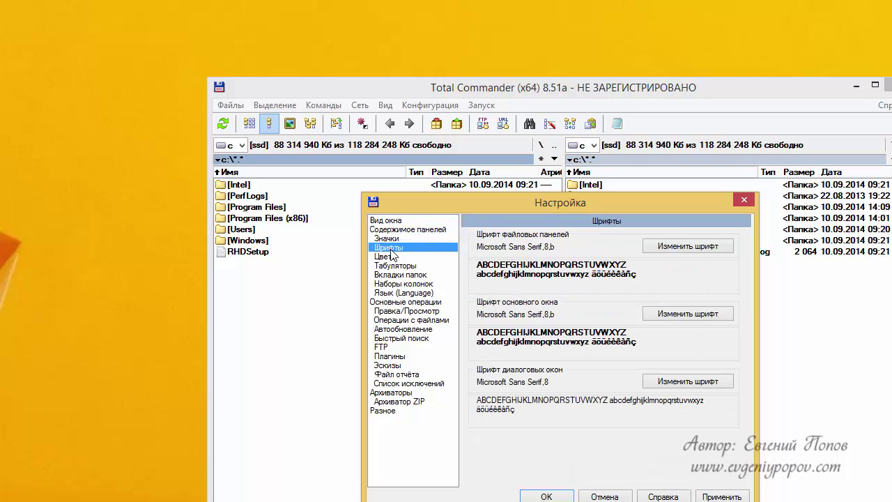
pyautogui.click(666, 248)
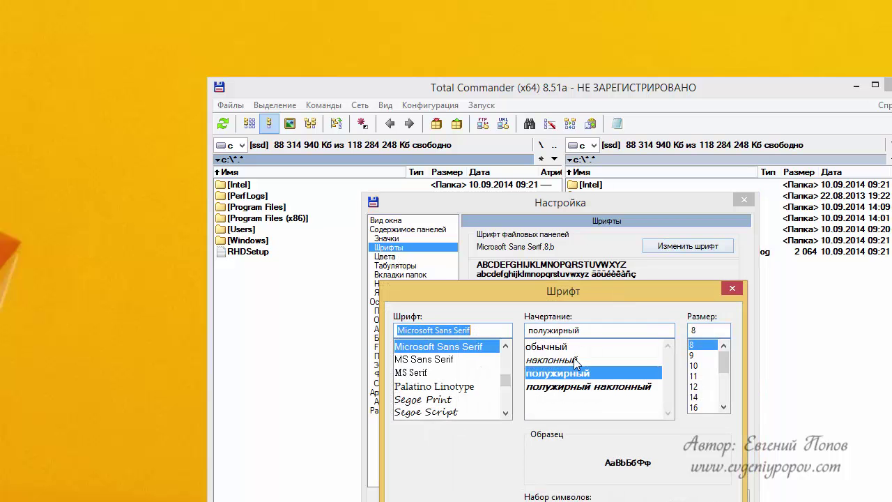
pyautogui.click(558, 347)
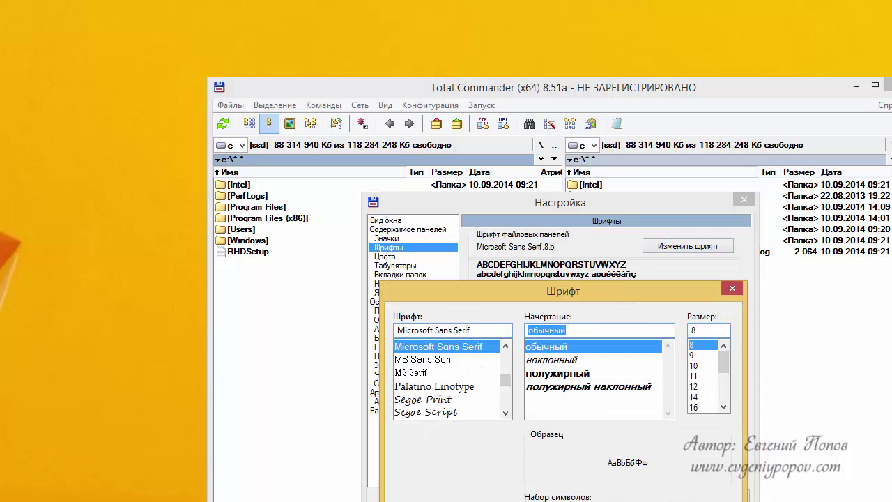
pyautogui.press('Return')
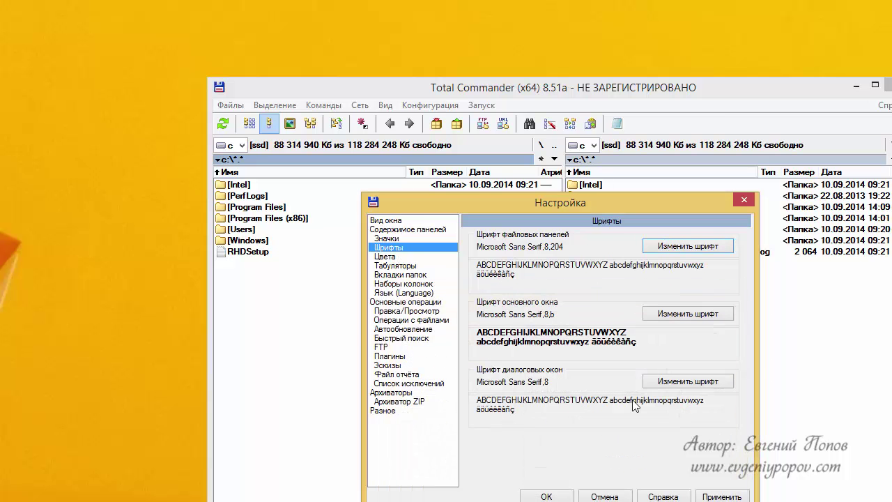
pyautogui.click(683, 314)
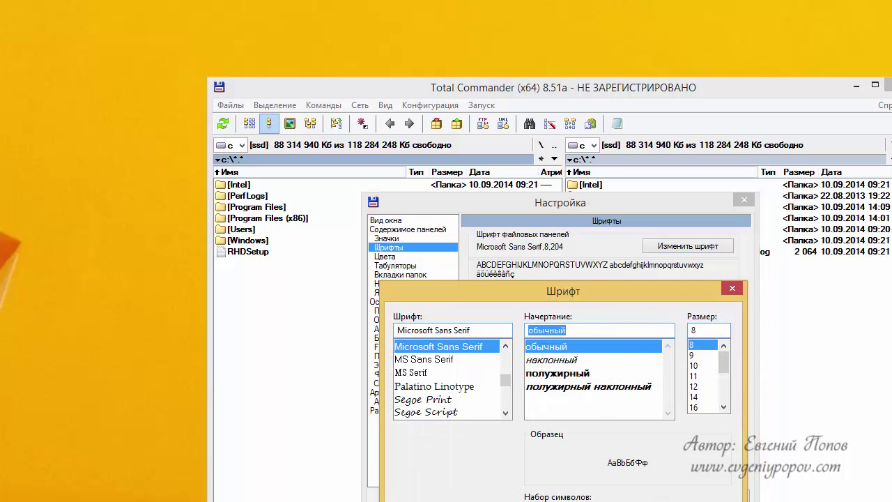
pyautogui.press('Return')
pyautogui.click(721, 496)
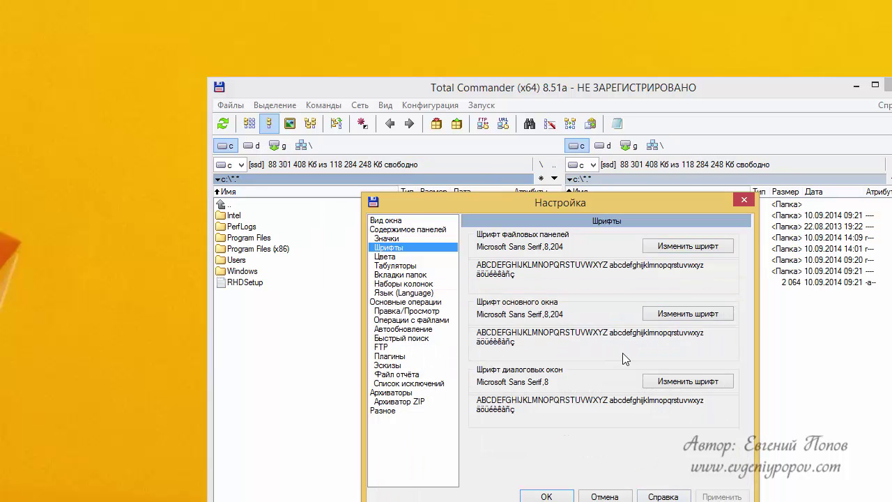
# - Review the settings pages for colours, folder tabs, column sets and language
pyautogui.click(394, 258)
pyautogui.click(391, 275)
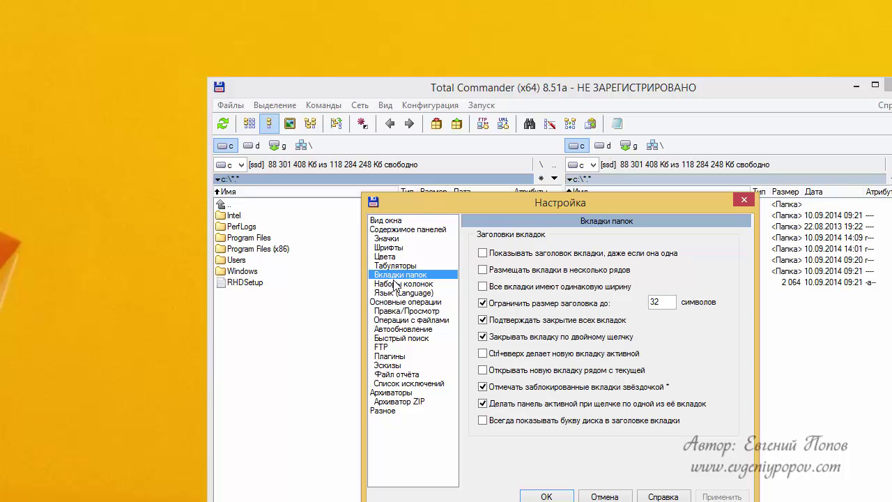
pyautogui.click(401, 293)
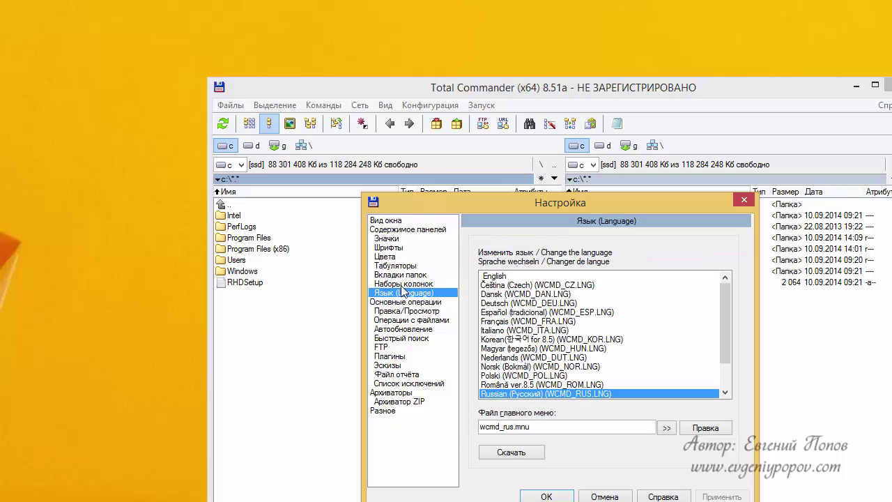
pyautogui.click(403, 283)
pyautogui.click(394, 292)
pyautogui.click(403, 286)
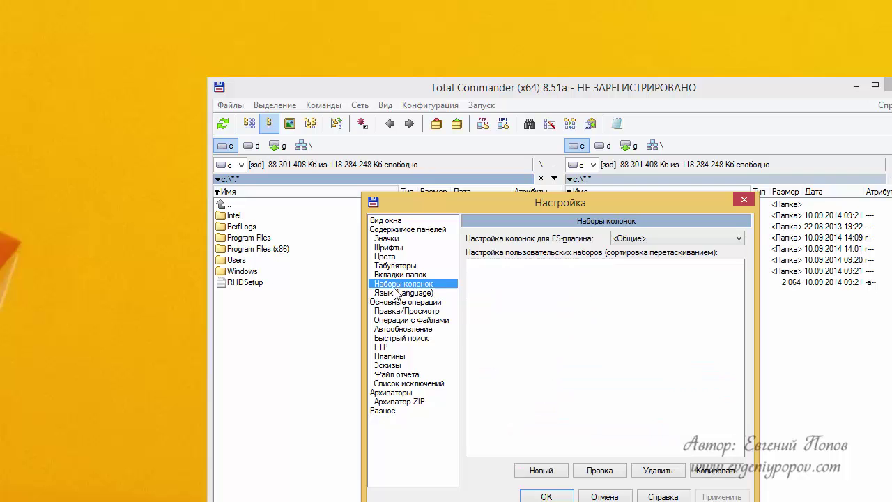
pyautogui.click(392, 294)
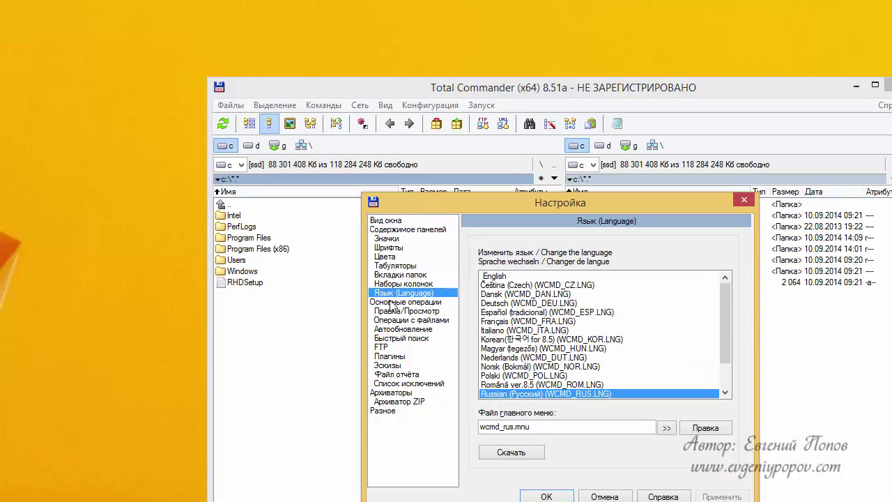
# - In the basic operations settings, enable always going to the root folder on drive change and choose left-button mouse selection
pyautogui.click(395, 302)
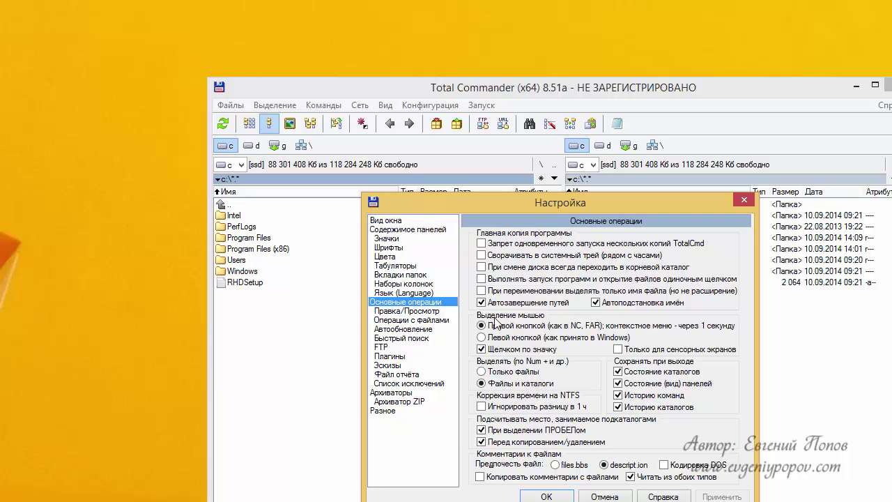
pyautogui.click(490, 269)
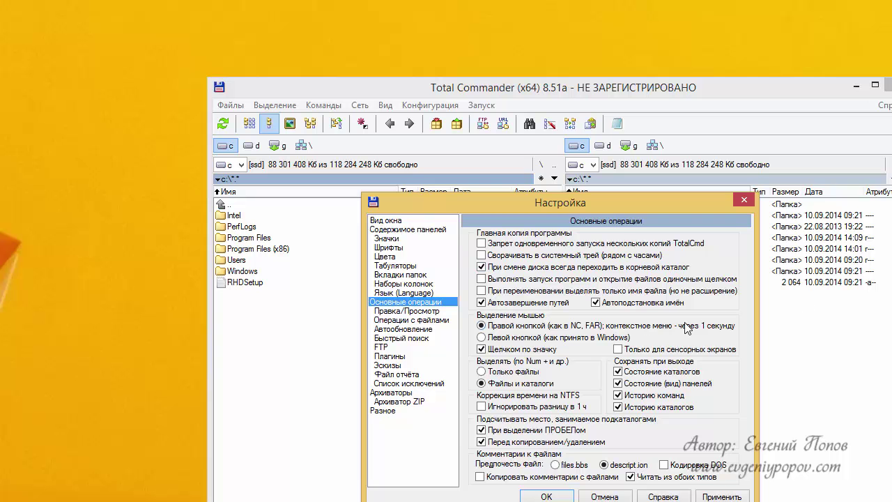
pyautogui.click(503, 339)
# - Go through the viewing, file operations and auto-refresh settings and set quick search to letter only (Только буква)
pyautogui.click(405, 312)
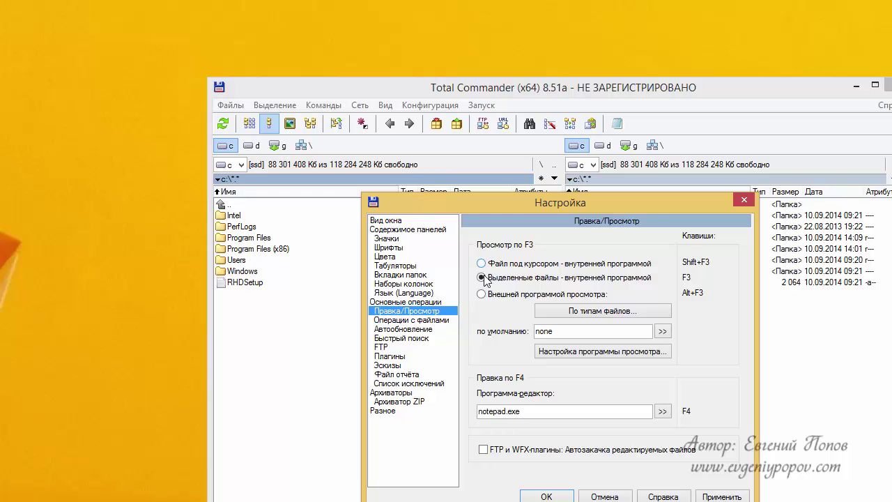
pyautogui.click(412, 322)
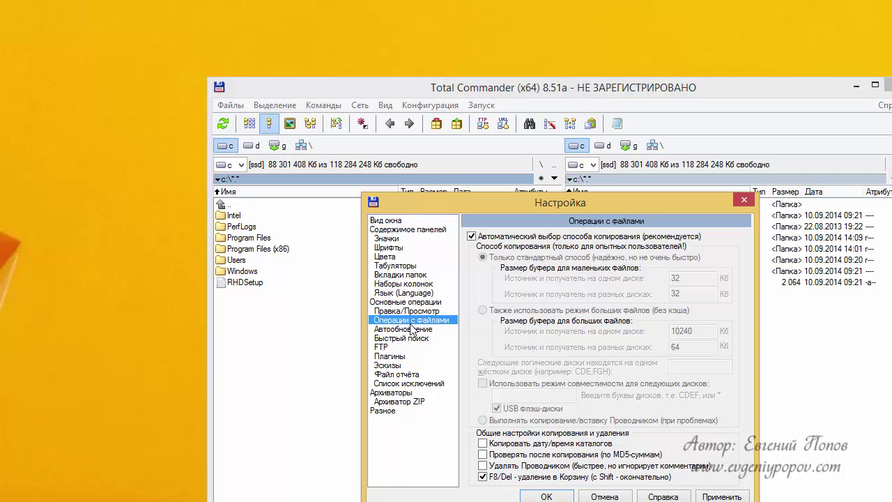
pyautogui.click(396, 331)
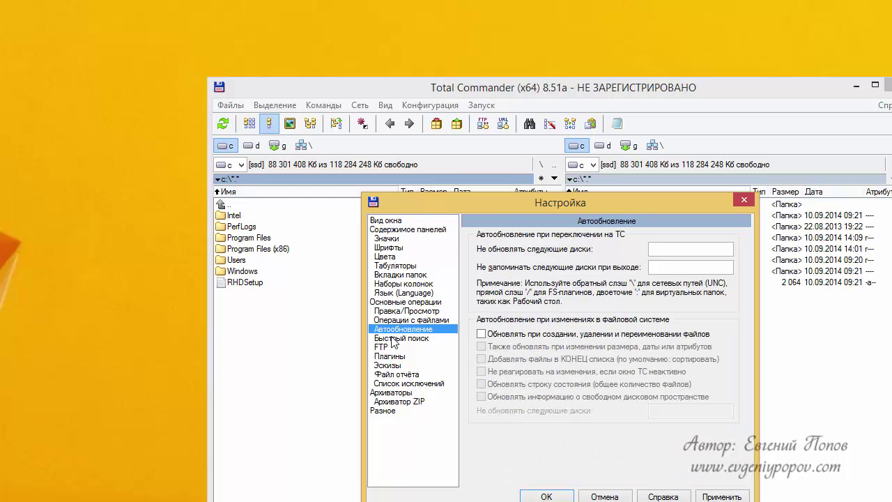
pyautogui.click(393, 340)
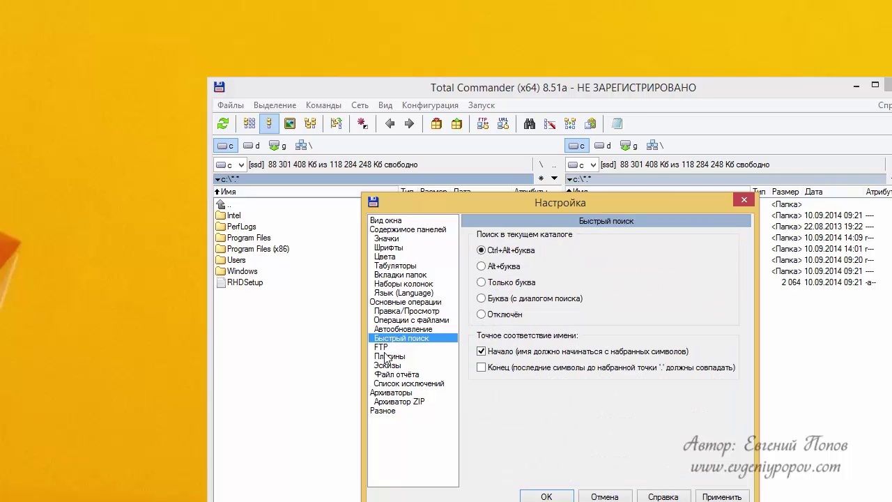
pyautogui.click(496, 283)
# - In the miscellaneous settings (Разное), turn off confirmations for non-empty folders, overwriting, read-only and hidden/system files, and save all settings
pyautogui.click(399, 356)
pyautogui.click(391, 367)
pyautogui.click(392, 374)
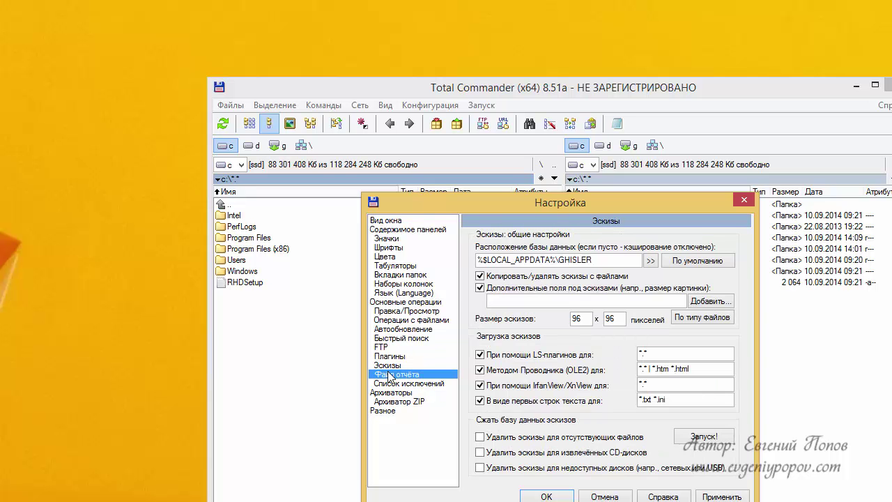
pyautogui.click(393, 383)
pyautogui.click(392, 393)
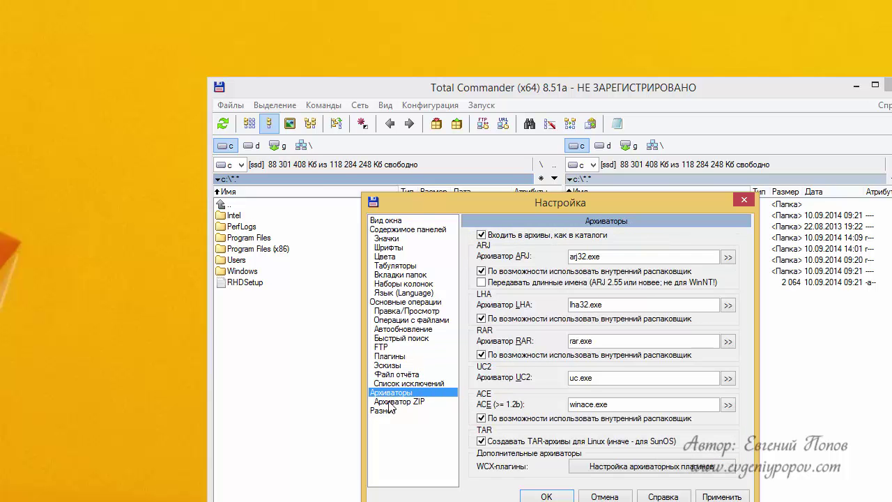
pyautogui.click(390, 402)
pyautogui.click(384, 412)
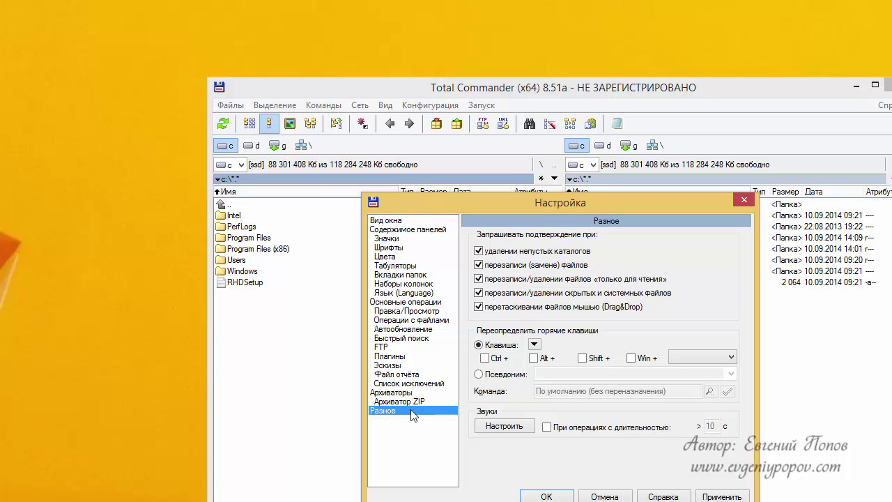
pyautogui.click(521, 253)
pyautogui.click(517, 267)
pyautogui.click(513, 279)
pyautogui.click(504, 294)
pyautogui.click(564, 495)
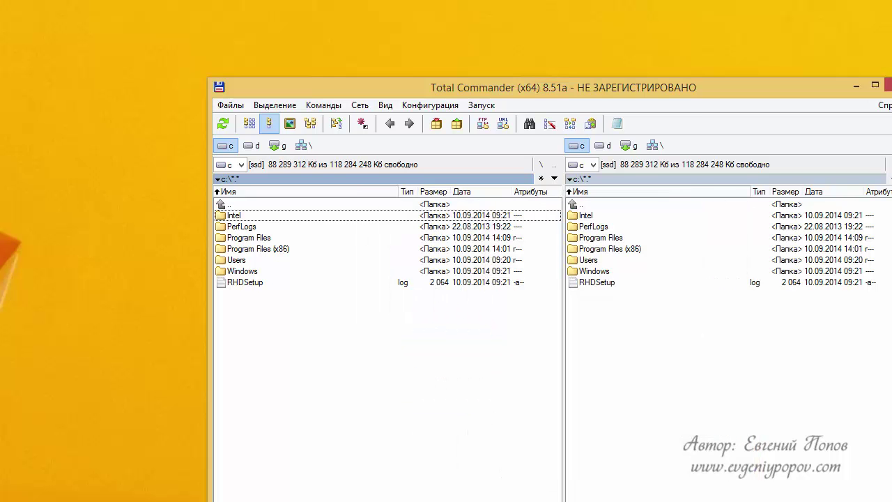
# - Move the main window toward the upper-left of the desktop and resize it to fill most of the screen
pyautogui.moveTo(891, 501); pyautogui.dragTo(837, 491)
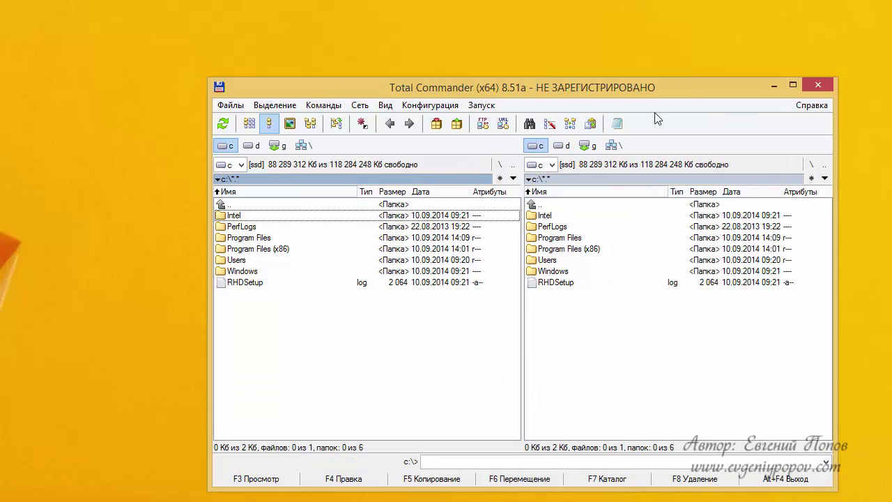
pyautogui.moveTo(663, 99); pyautogui.dragTo(499, 31)
pyautogui.moveTo(672, 423); pyautogui.dragTo(861, 489)
# - Switch the right file panel to drive d and make the left panel with drive c active
pyautogui.click(491, 78)
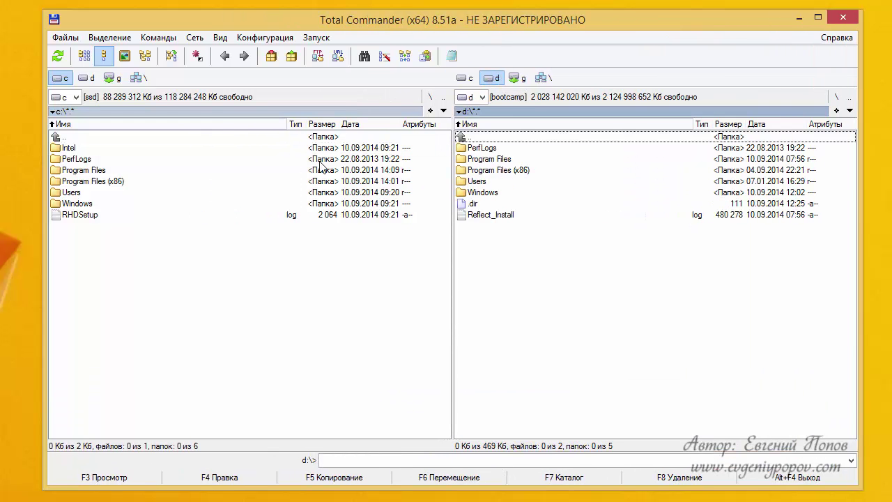
pyautogui.click(89, 112)
pyautogui.click(104, 159)
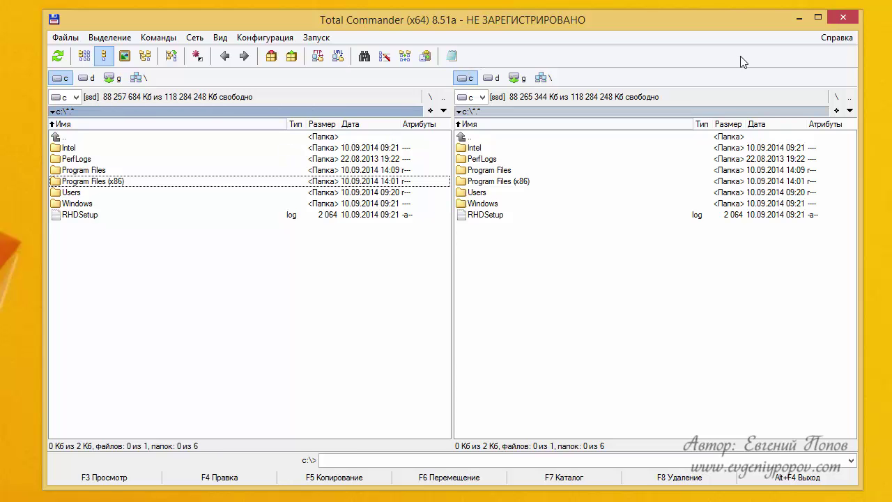
# - Add the KeePass program from c:\Program Files (x86)\KeePass Password Safe 2 to the button bar
pyautogui.click(499, 182)
pyautogui.doubleClick(499, 183)
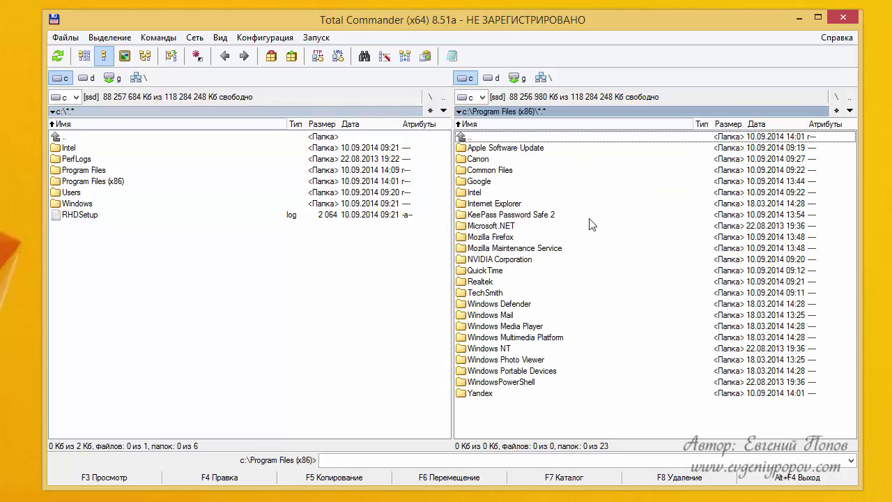
pyautogui.doubleClick(535, 218)
pyautogui.moveTo(480, 160); pyautogui.dragTo(474, 56)
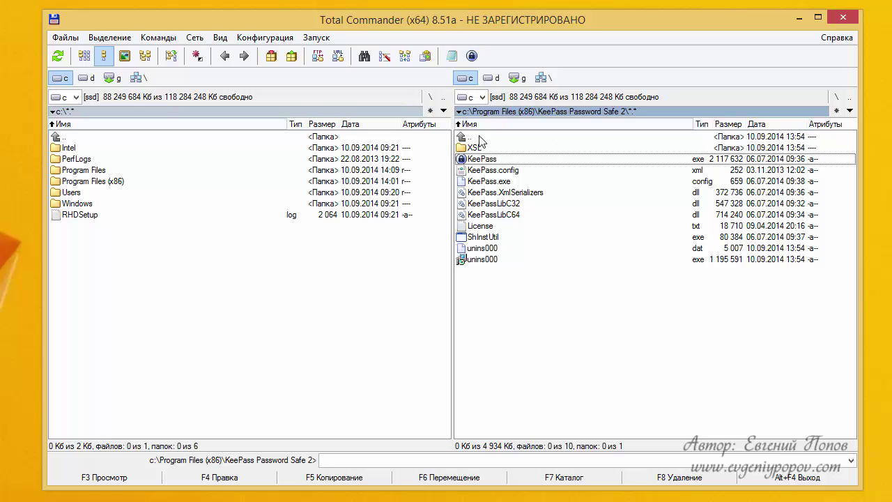
# - Remove the directory synchronization and copy-names-with-paths buttons from the button bar
pyautogui.rightClick(405, 56)
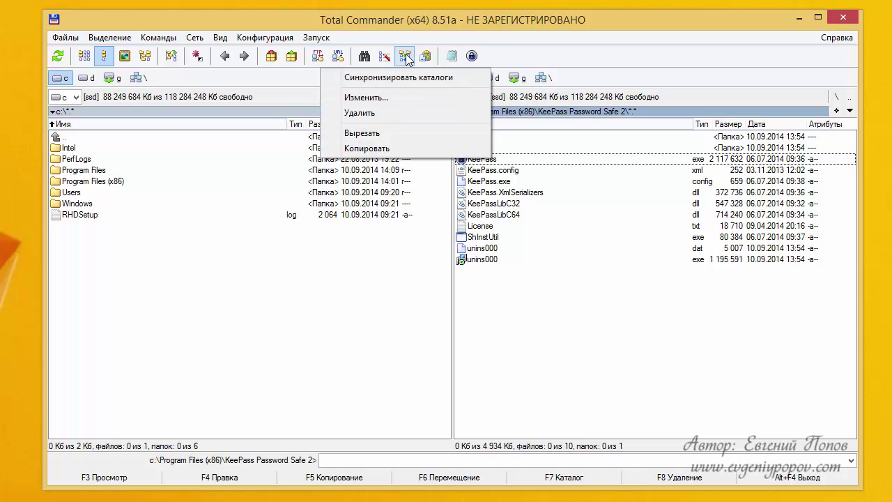
pyautogui.click(375, 113)
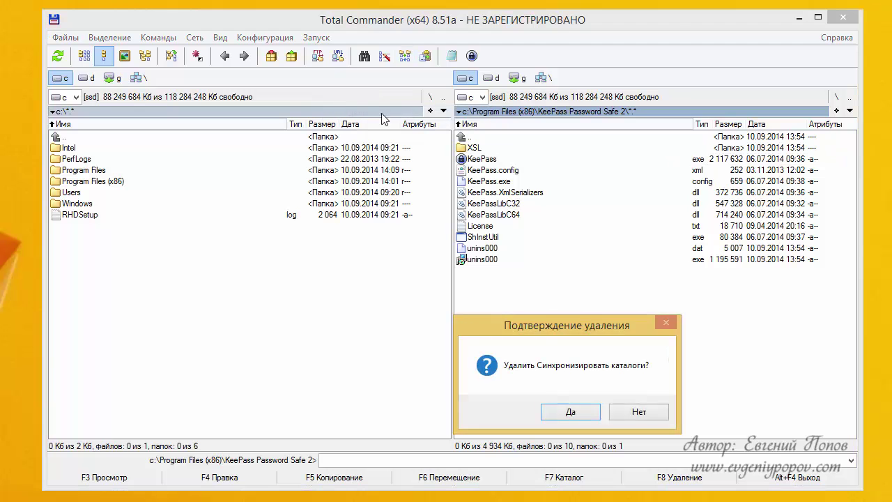
pyautogui.click(567, 410)
pyautogui.rightClick(409, 61)
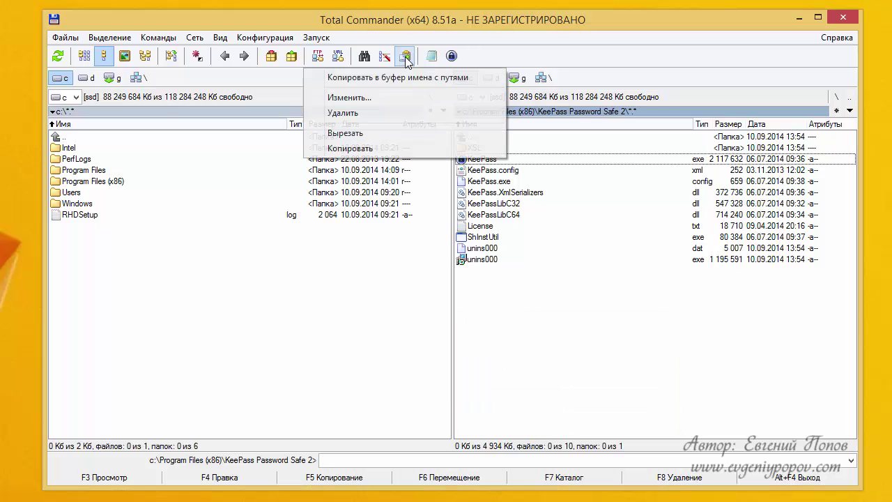
pyautogui.click(375, 113)
pyautogui.click(567, 413)
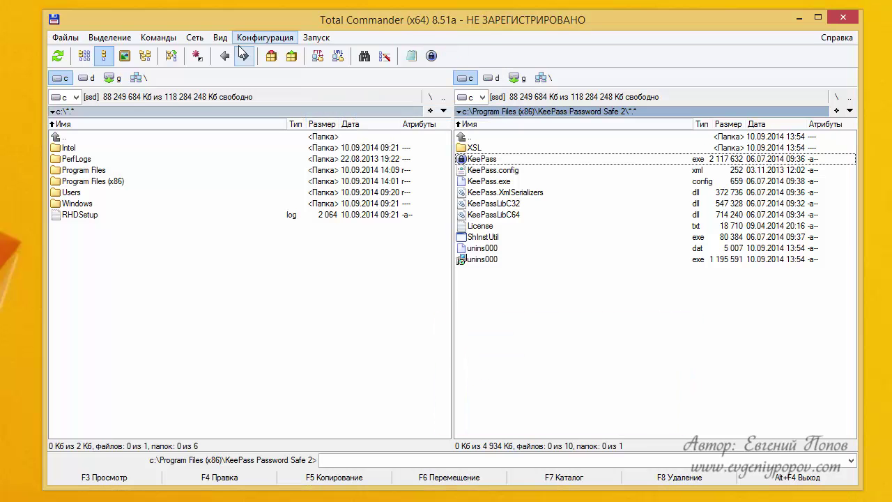
# - Remove the pack files and unpack files buttons from the button bar
pyautogui.rightClick(272, 60)
pyautogui.click(289, 113)
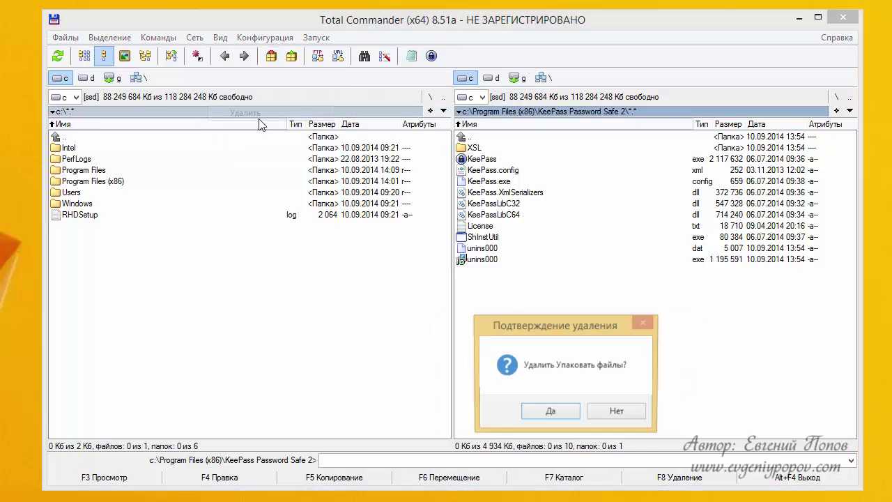
pyautogui.click(560, 415)
pyautogui.rightClick(272, 59)
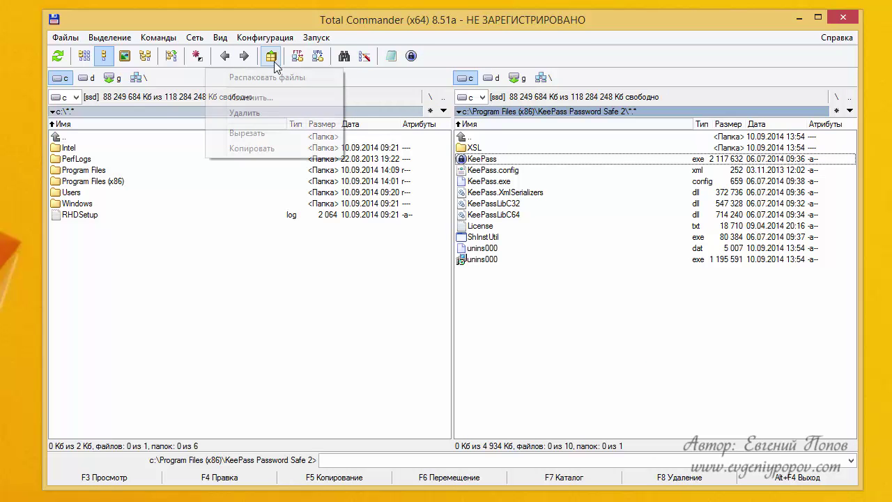
pyautogui.click(263, 114)
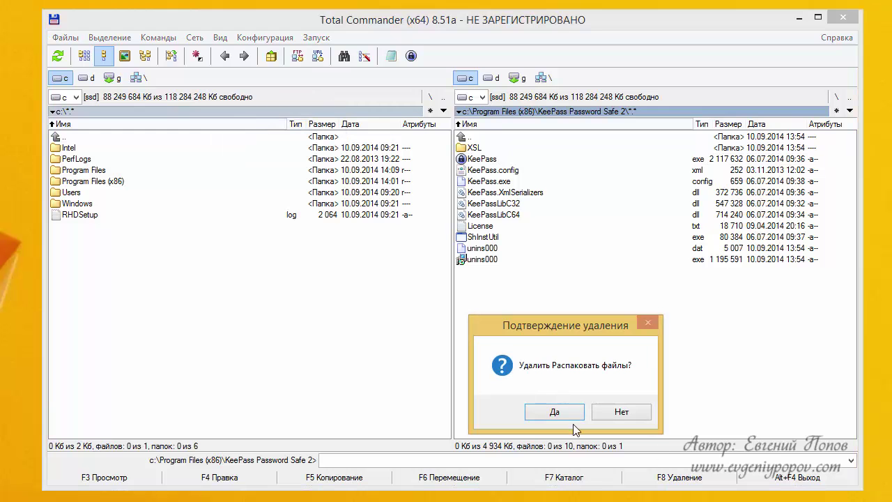
pyautogui.click(568, 417)
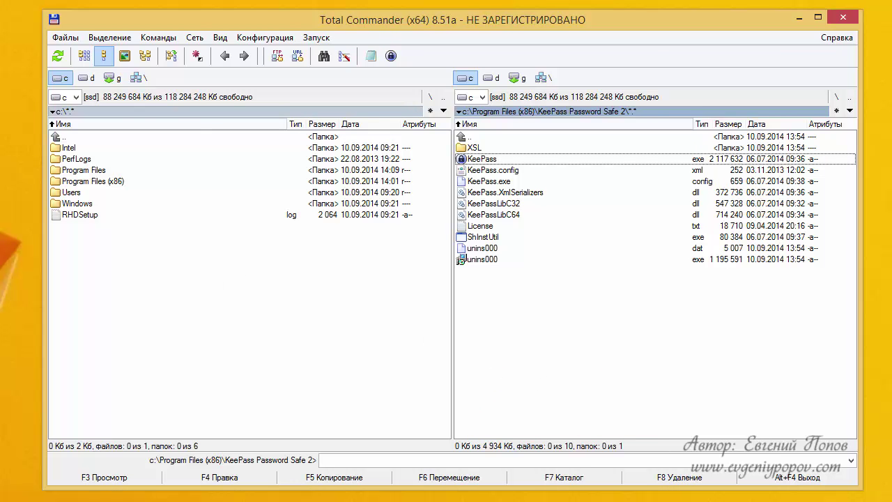
# - View the computer's folders and drives in a Windows Explorer window and close it
pyautogui.press('super+e')
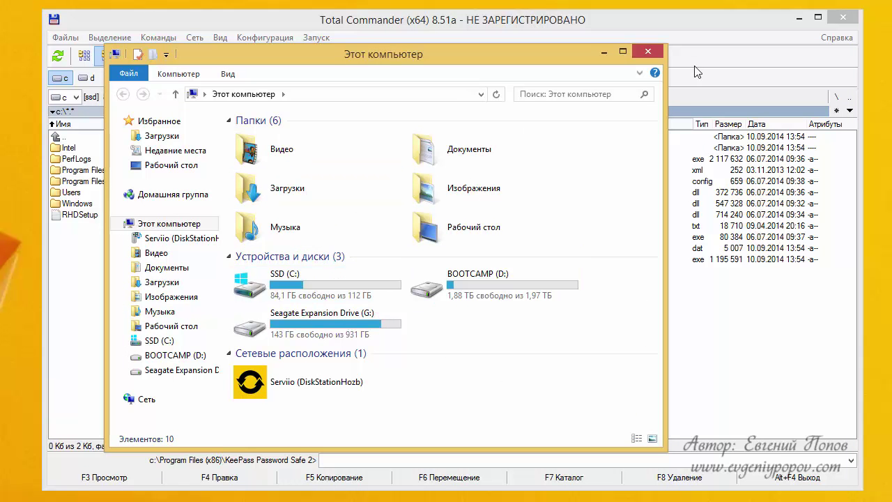
pyautogui.click(648, 51)
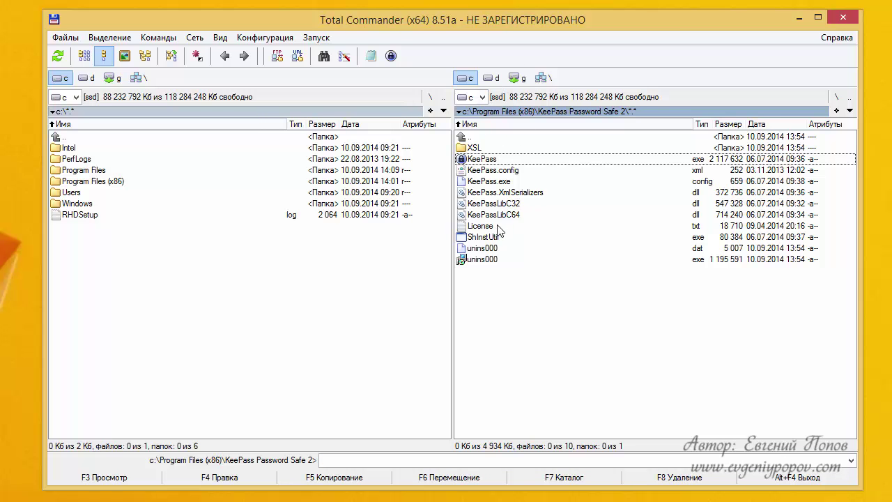
# - Return the right panel to the root of drive c and run the \\ command to open the desktop there
pyautogui.doubleClick(491, 139)
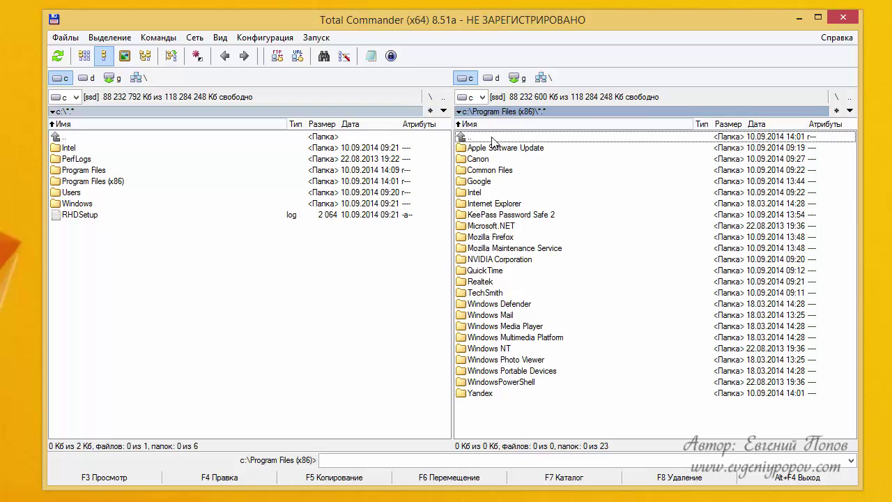
pyautogui.doubleClick(491, 139)
pyautogui.click(481, 193)
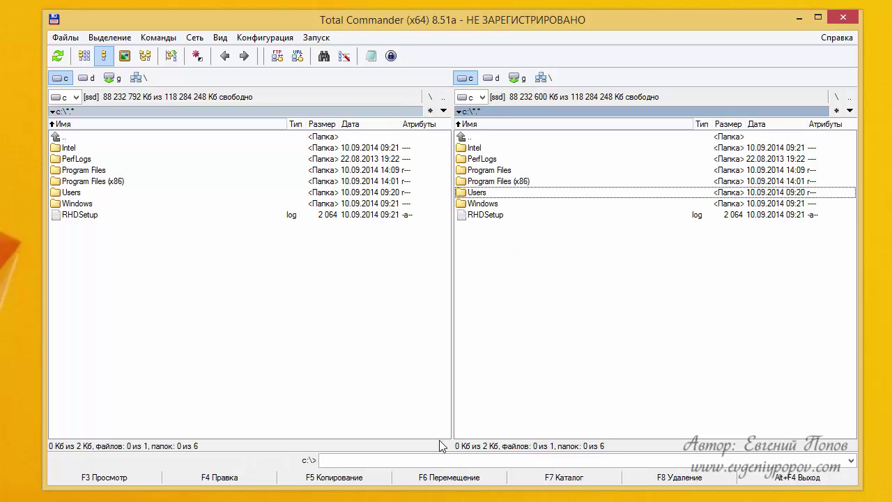
pyautogui.click(340, 462)
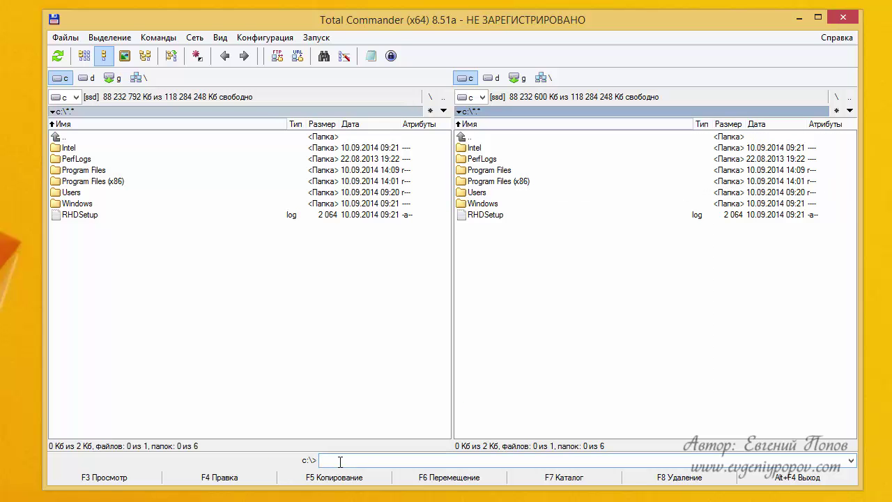
pyautogui.write('\\\\')
pyautogui.press('Return')
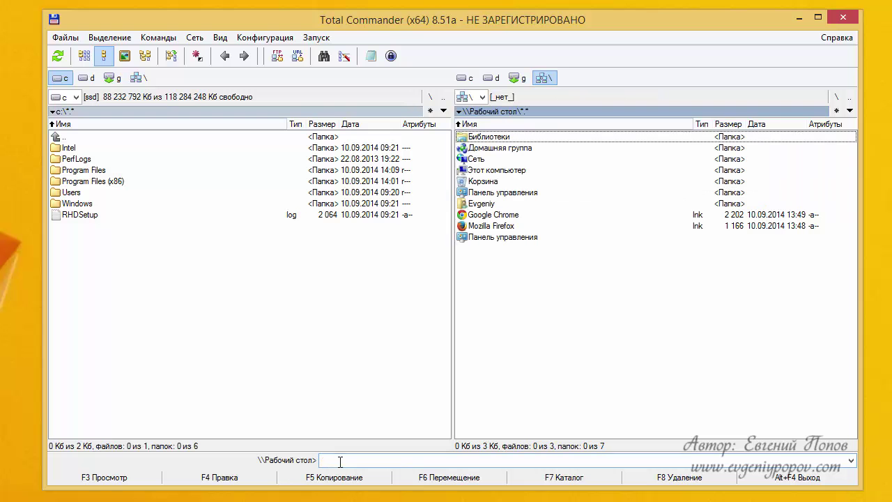
# - Delete the Google Chrome shortcut from the desktop listing in the right panel
pyautogui.click(533, 217)
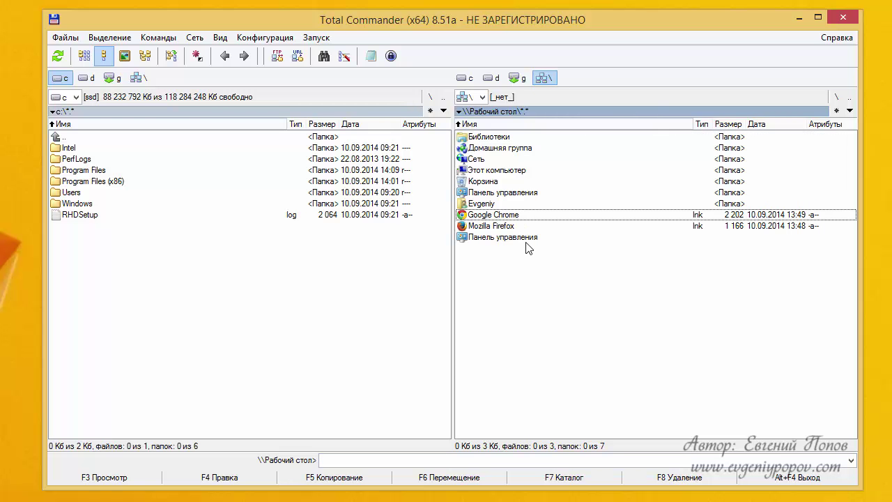
pyautogui.press('Delete')
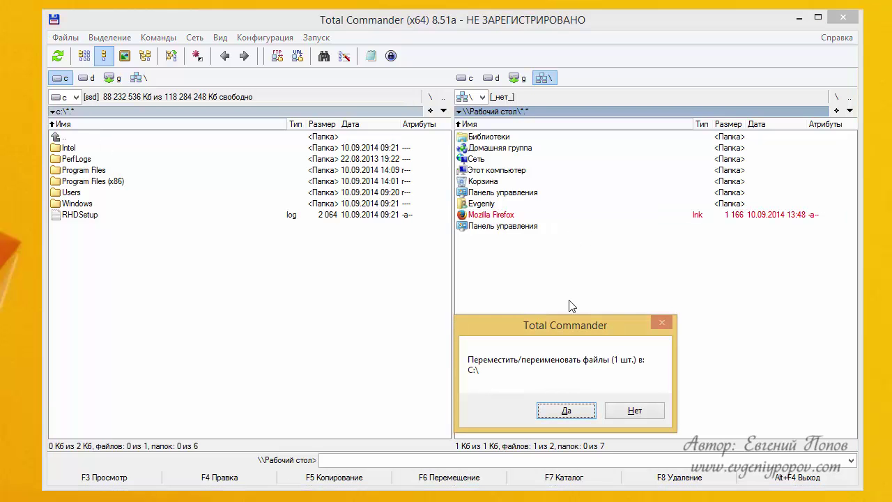
# - Move the Mozilla Firefox shortcut from the desktop to the root of drive c, allowing the operation with administrator rights
pyautogui.click(563, 414)
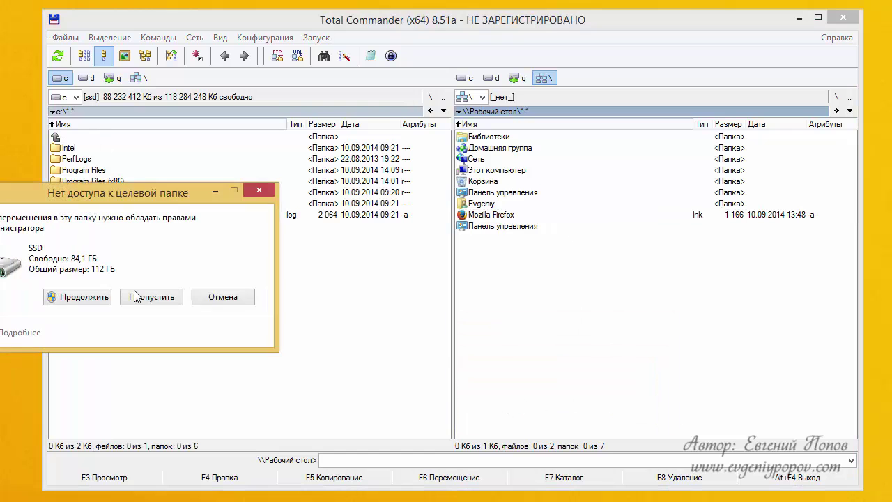
pyautogui.click(81, 303)
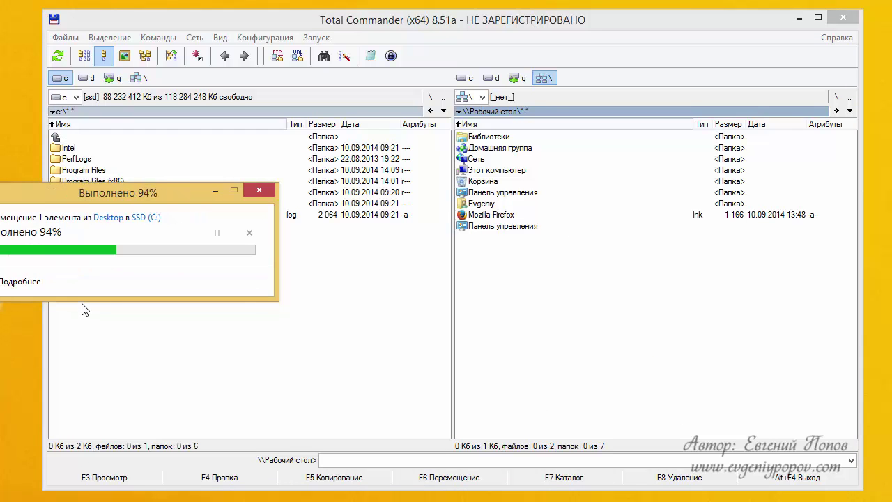
# - Delete the Mozilla Firefox shortcut from the root of drive c and switch the desktop panel to drive c
pyautogui.click(142, 268)
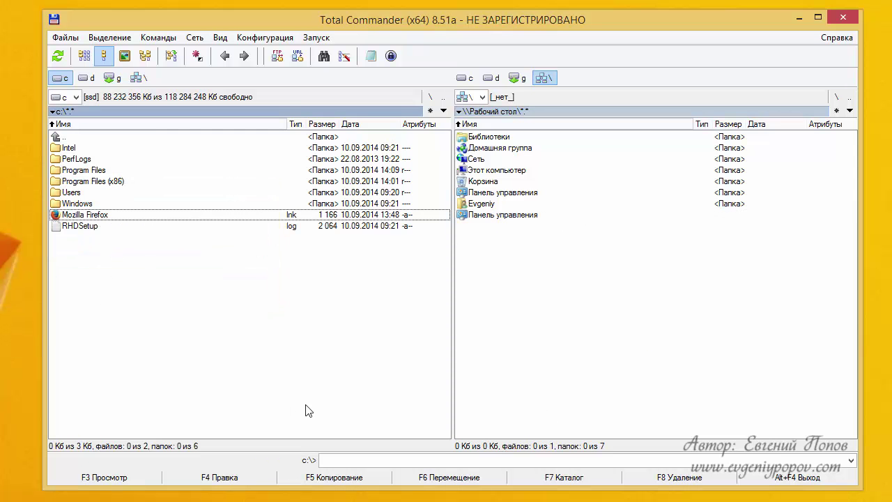
pyautogui.press('Delete')
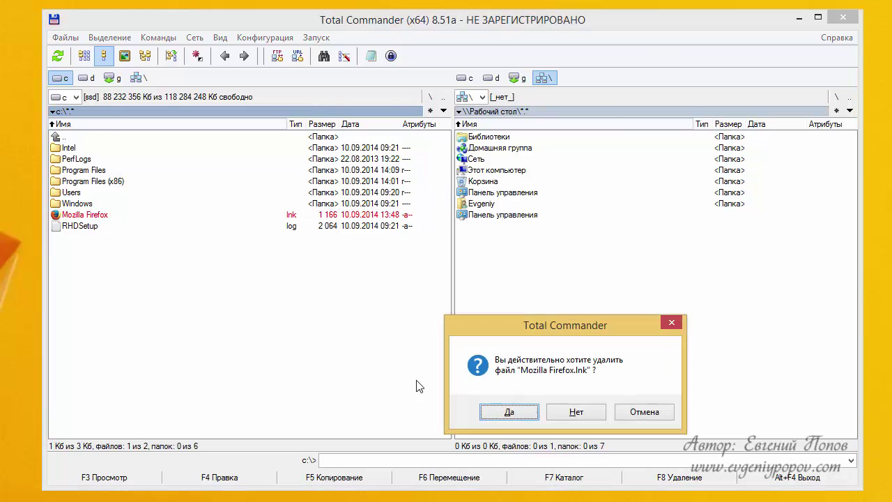
pyautogui.click(505, 415)
pyautogui.click(583, 221)
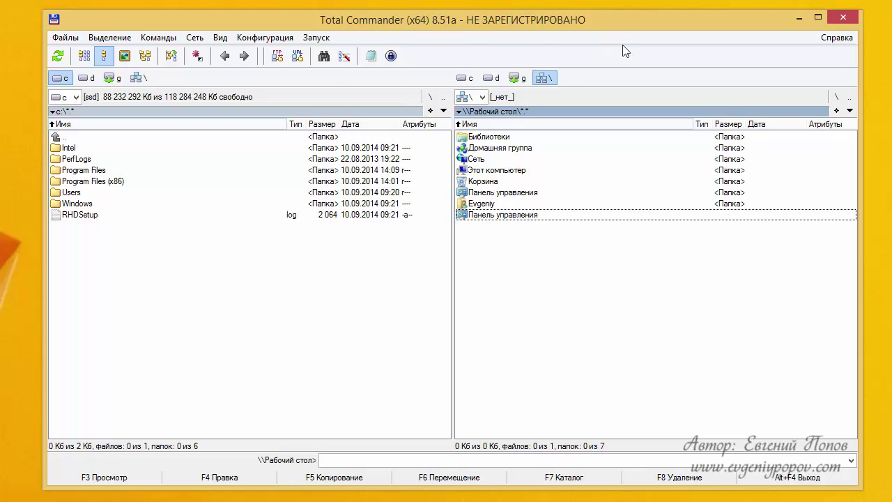
pyautogui.click(469, 78)
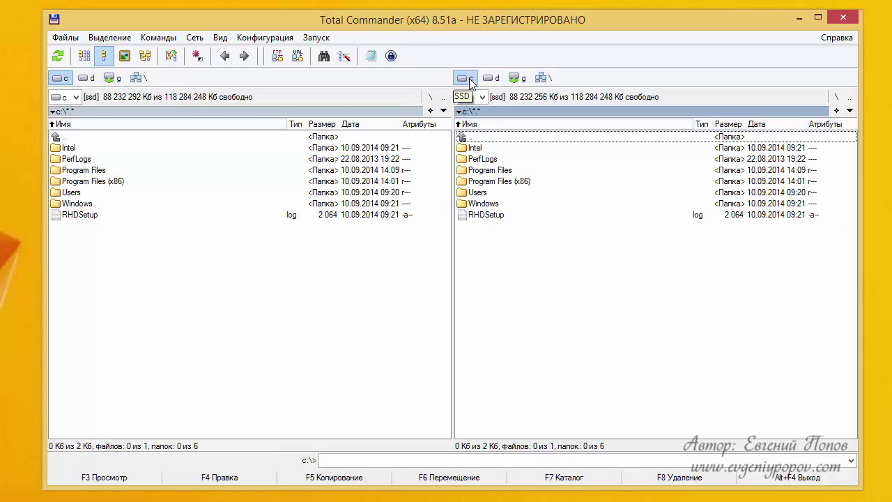